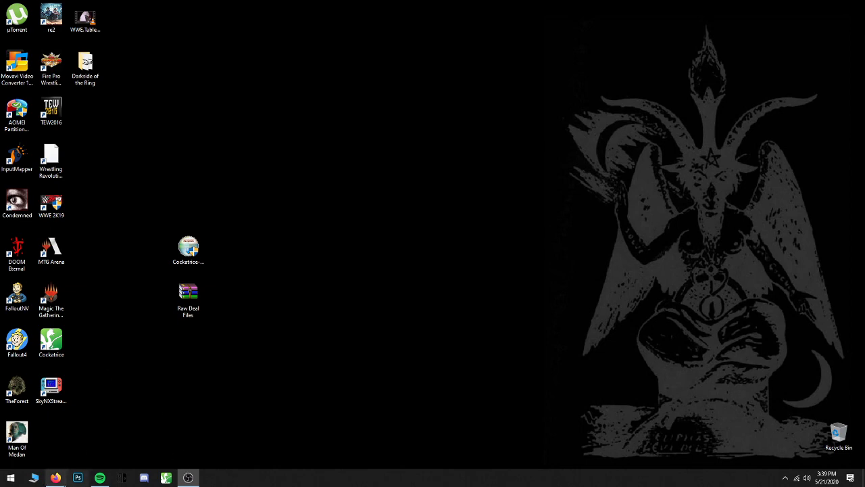
# Step: Restore the minimized Firefox window showing the Cockatrice 2.7.4 GitHub release page
pyautogui.click(56, 477)
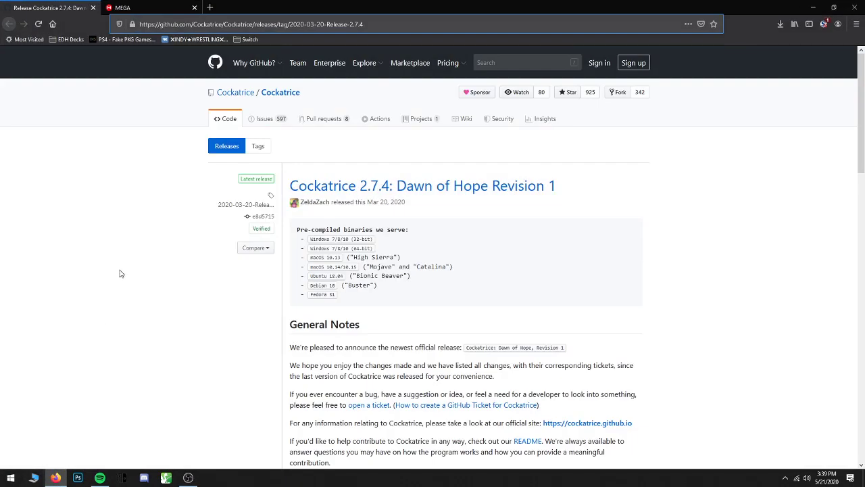
# Step: Check the Cockatrice 2.7.4 assets, download Raw Deal Files.rar from MEGA, and minimize Firefox
pyautogui.scroll(-5, 616, 308)
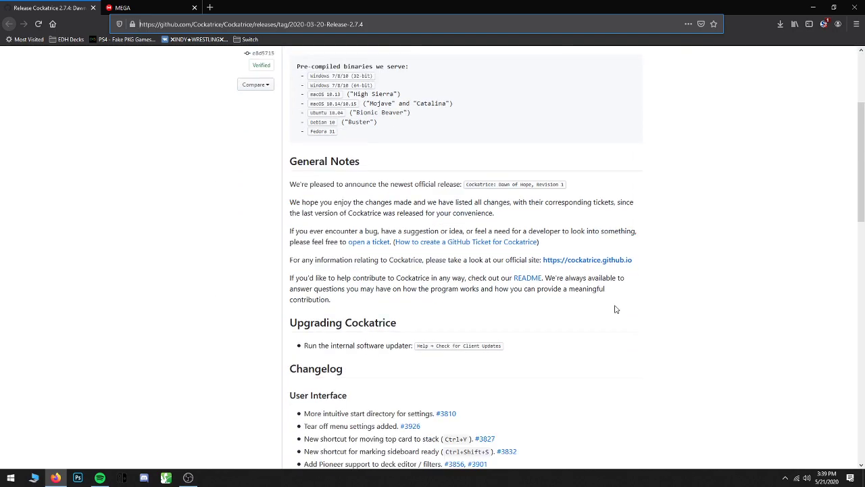
pyautogui.scroll(-8, 548, 305)
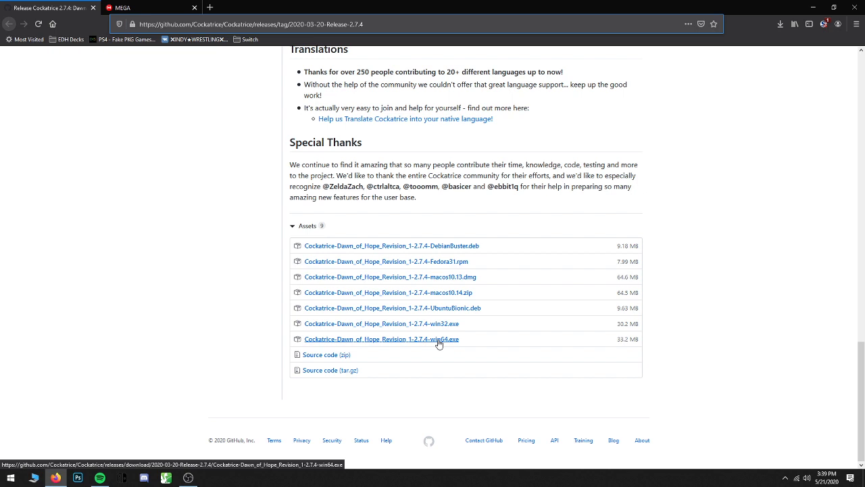
pyautogui.click(148, 8)
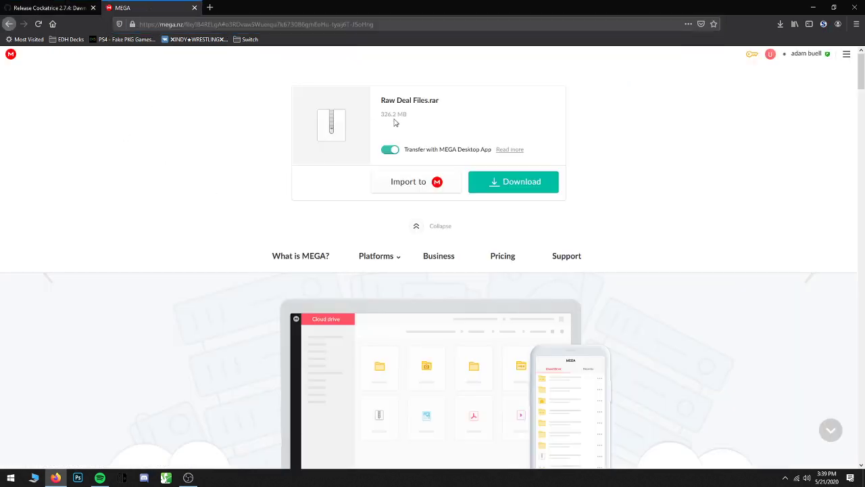
pyautogui.click(521, 195)
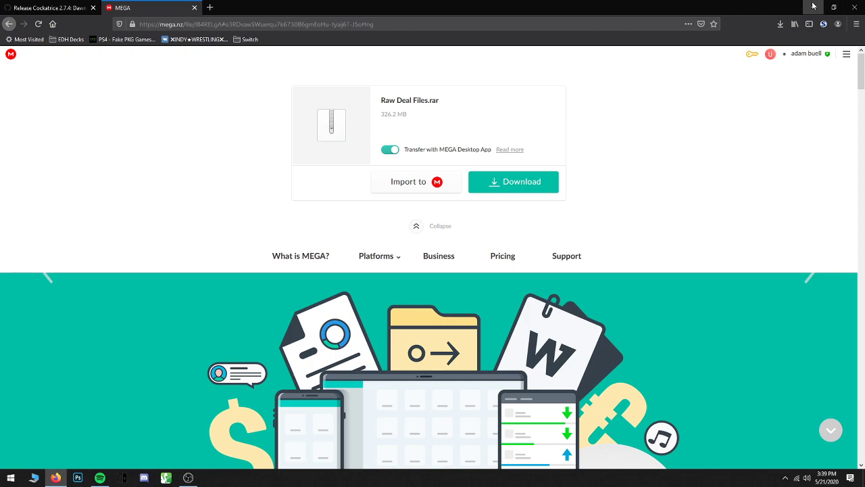
pyautogui.click(813, 6)
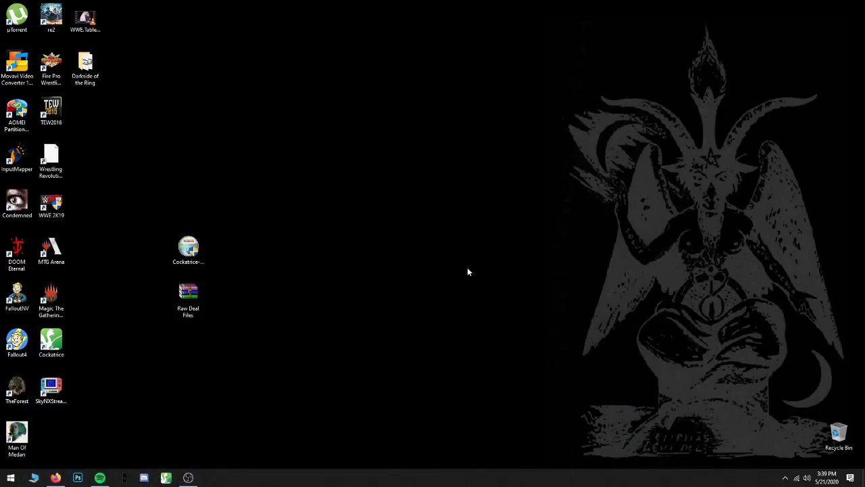
# Step: Launch the Cockatrice installer from the desktop and accept the license agreement
pyautogui.click(202, 286)
pyautogui.click(195, 258)
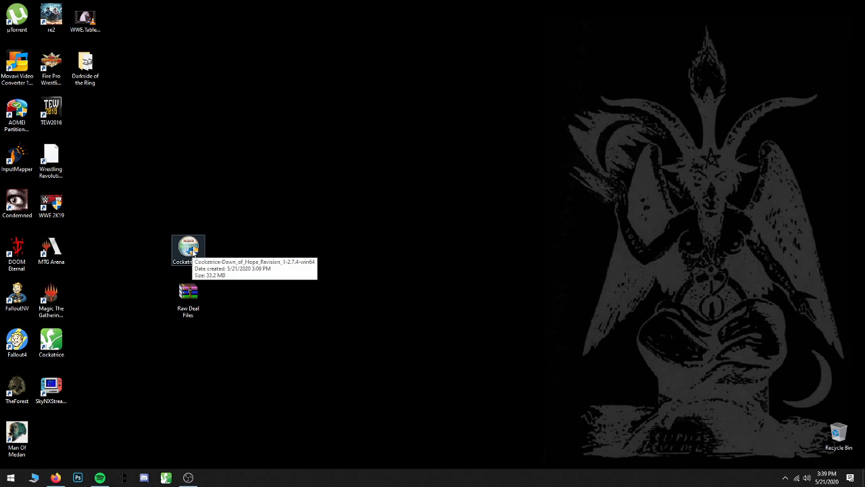
pyautogui.click(192, 306)
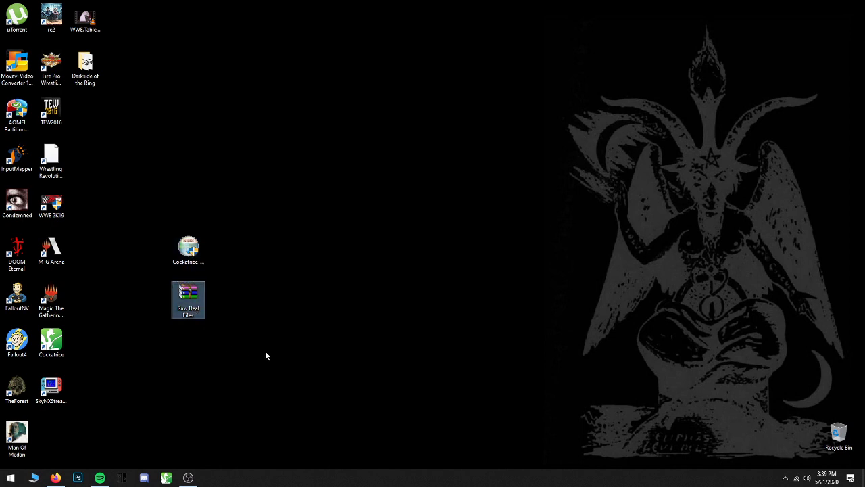
pyautogui.doubleClick(188, 249)
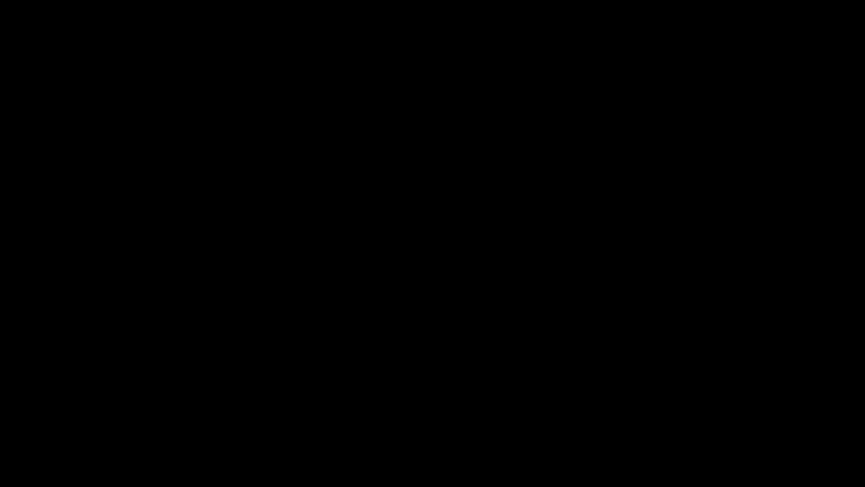
pyautogui.click(484, 312)
pyautogui.click(483, 312)
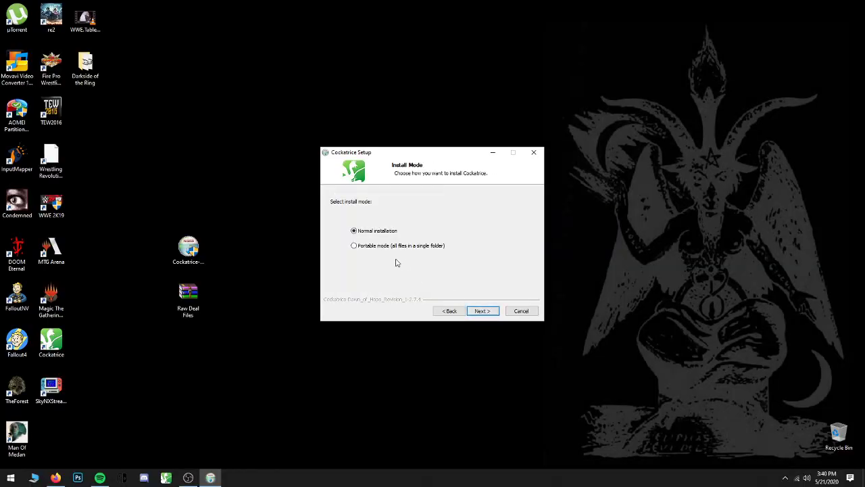
# Step: Install portable mode into CockatricePortable, with Run Cockatrice unticked before finishing
pyautogui.click(357, 246)
pyautogui.click(490, 311)
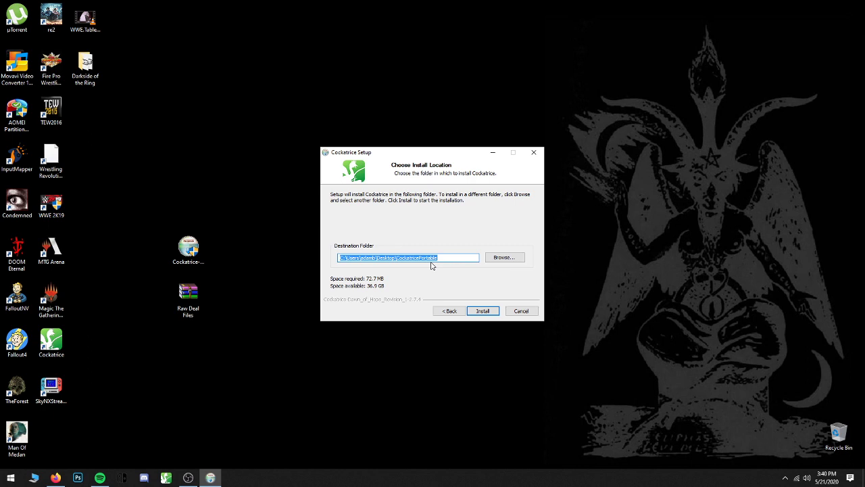
pyautogui.click(490, 312)
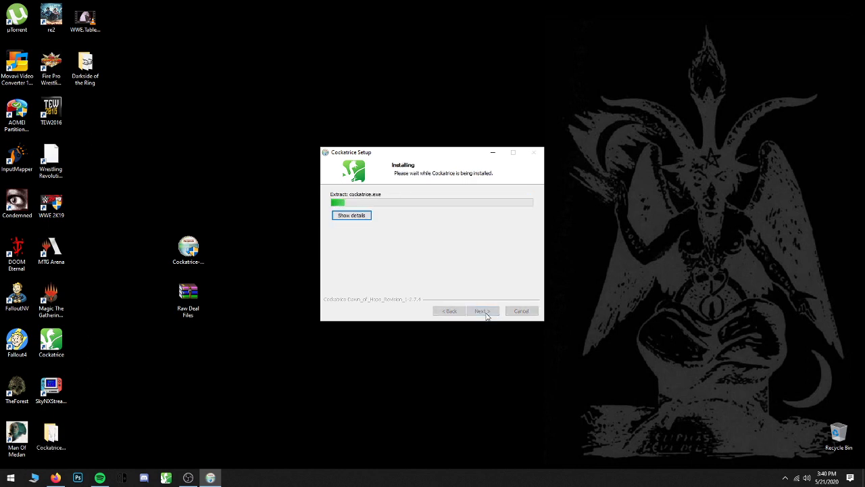
pyautogui.moveTo(137, 407); pyautogui.dragTo(40, 457)
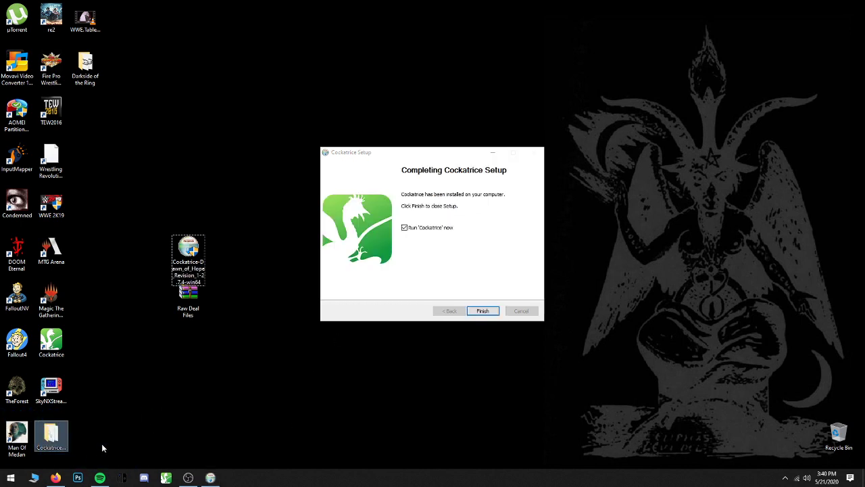
pyautogui.click(426, 274)
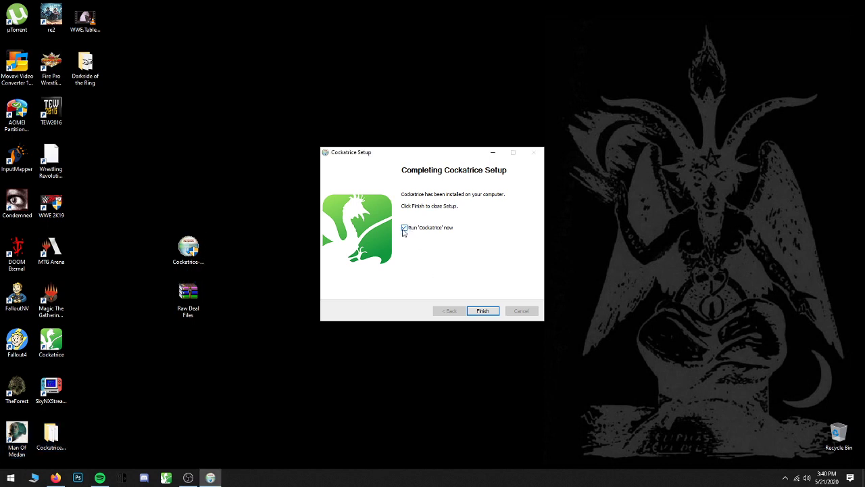
pyautogui.click(486, 312)
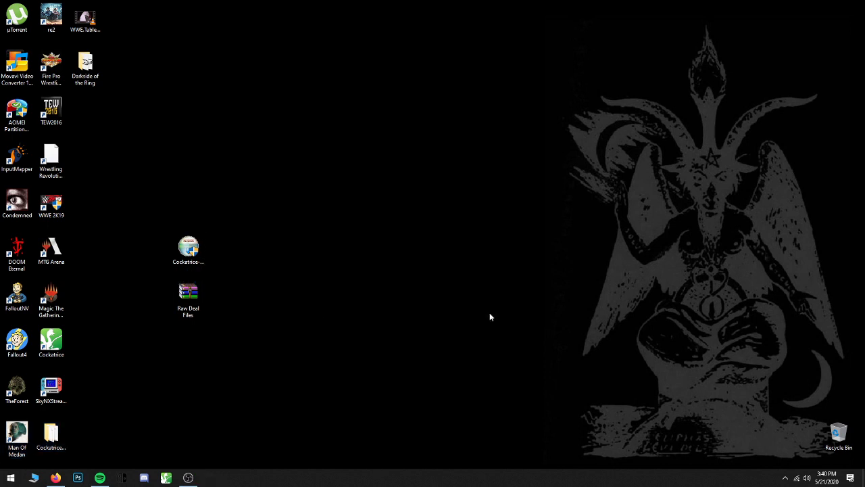
pyautogui.click(96, 411)
# Step: Launch cockatrice.exe from the CockatricePortable folder and dismiss the congratulations message
pyautogui.doubleClick(58, 442)
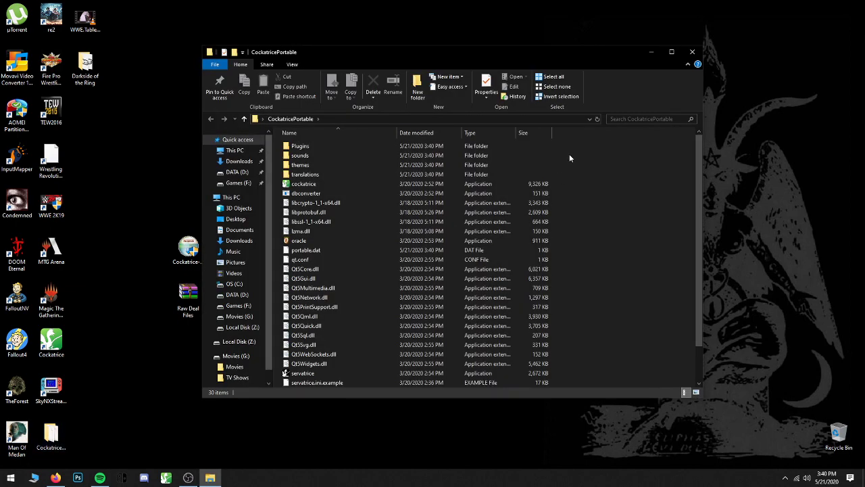
pyautogui.doubleClick(312, 183)
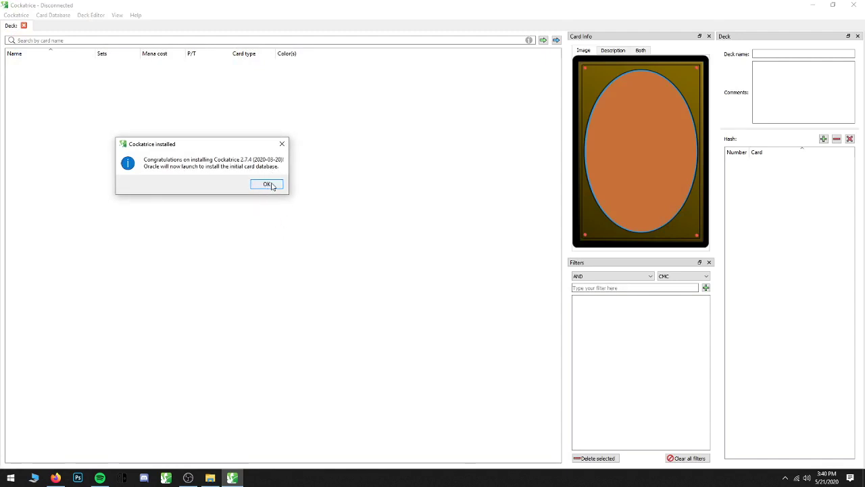
pyautogui.click(268, 185)
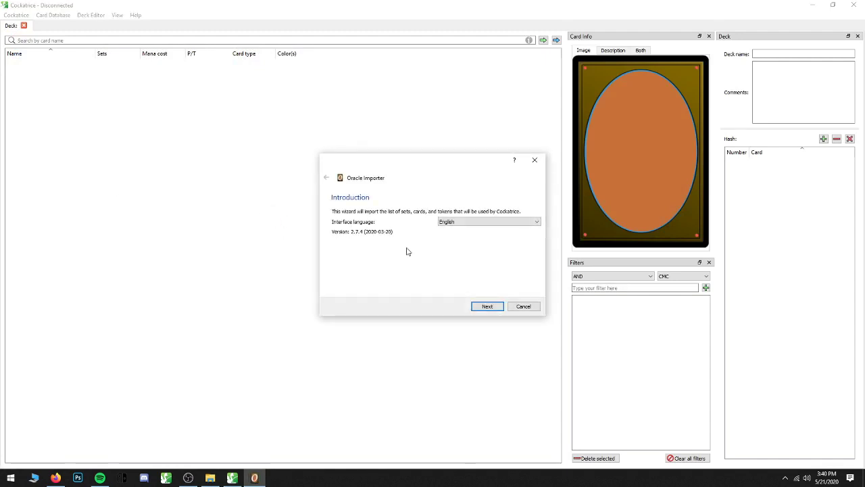
# Step: Import and save the 20927-card database from the default source, then import the tokens
pyautogui.click(487, 306)
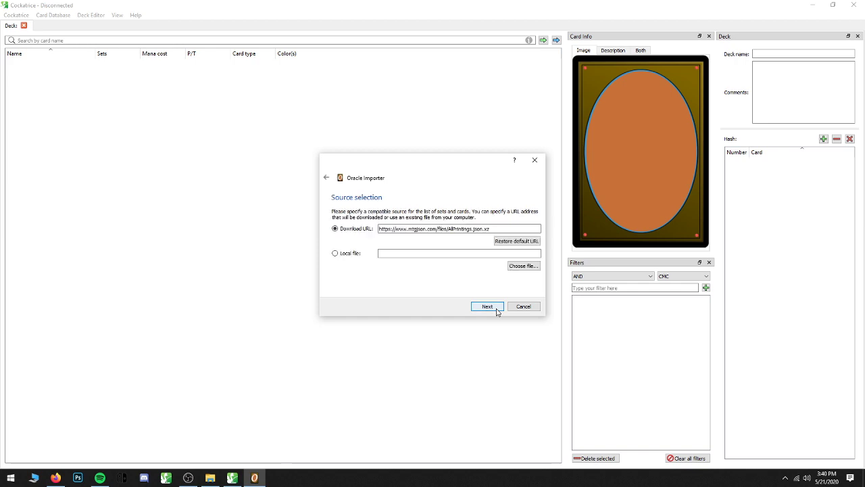
pyautogui.click(496, 310)
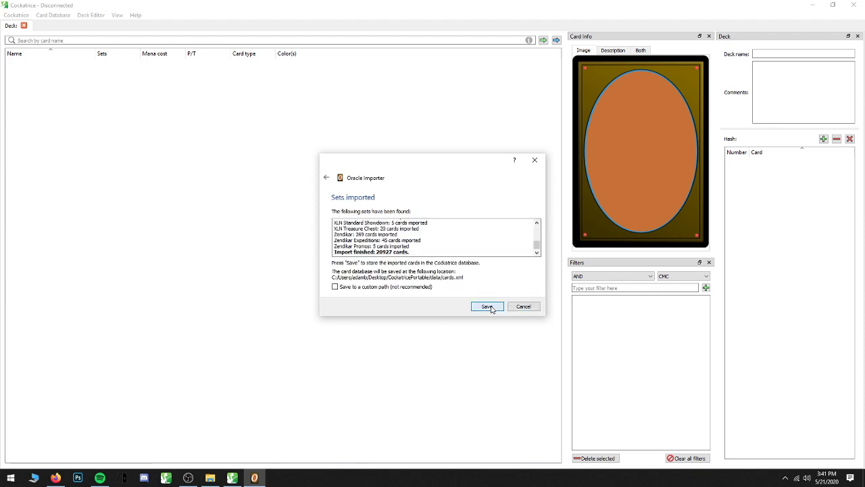
pyautogui.click(489, 307)
pyautogui.click(487, 309)
pyautogui.click(488, 307)
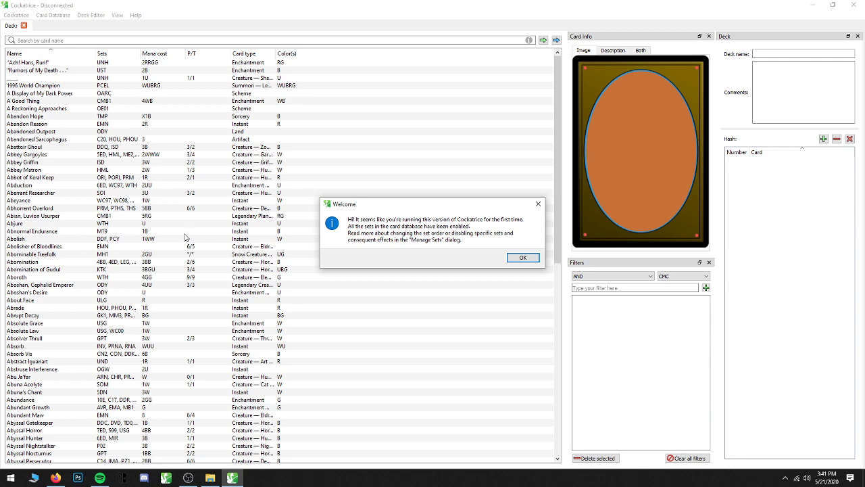
# Step: Dismiss the Welcome notice and disable all card sets in Manage sets
pyautogui.click(522, 258)
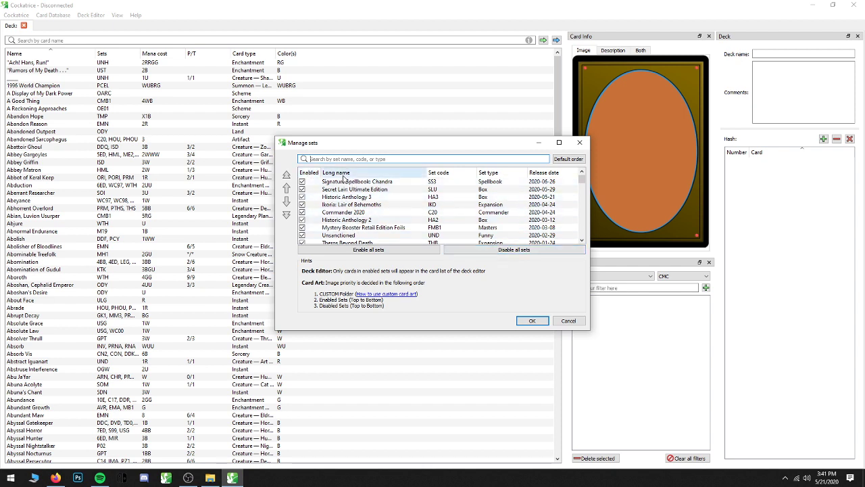
pyautogui.click(532, 252)
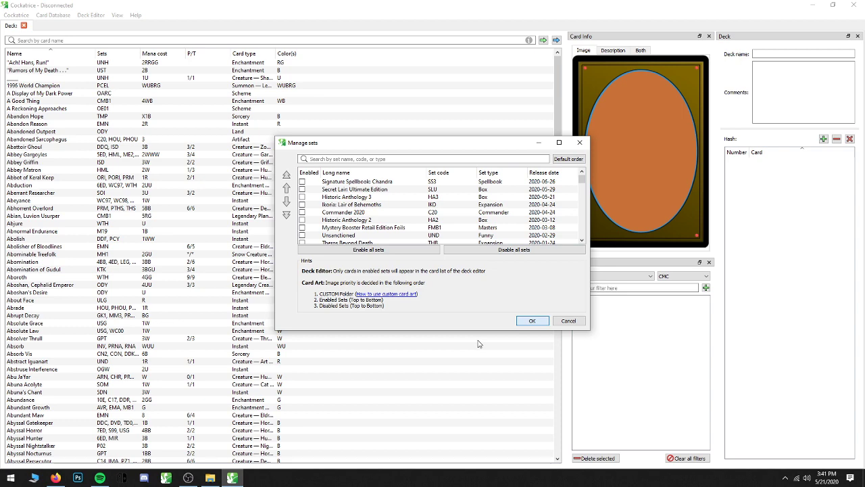
pyautogui.click(534, 322)
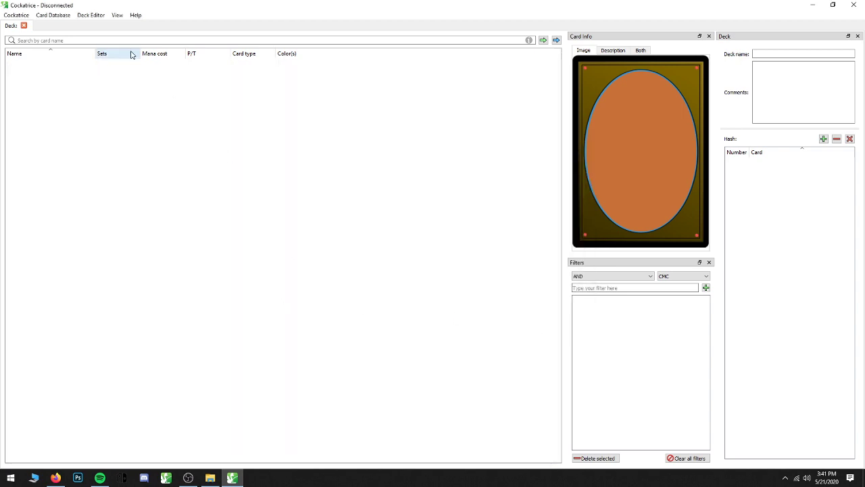
# Step: Reopen Card Database > Manage sets to confirm, then quit Cockatrice
pyautogui.click(53, 15)
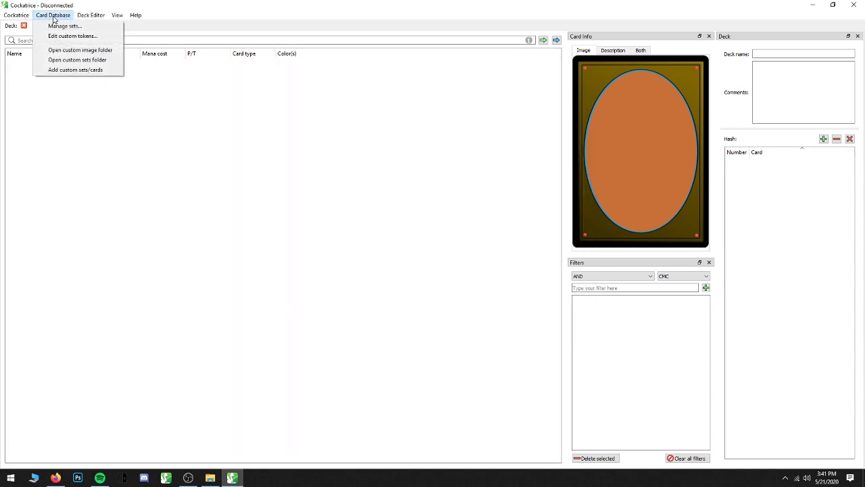
pyautogui.click(55, 26)
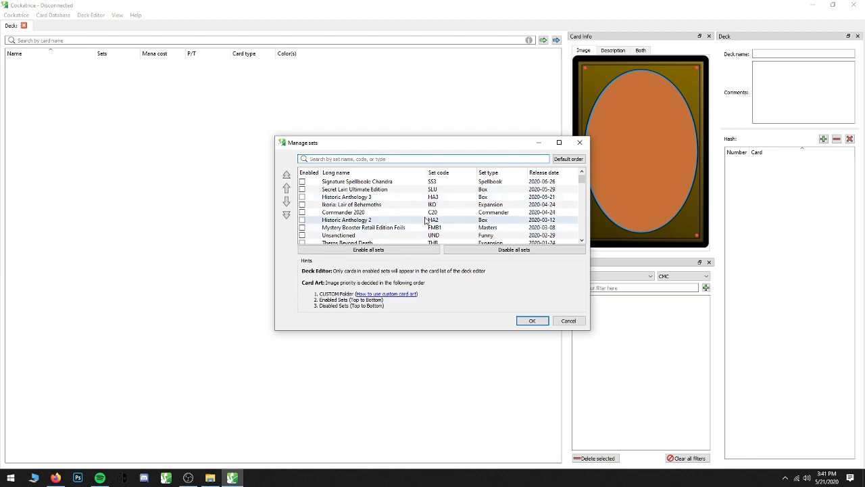
pyautogui.click(531, 320)
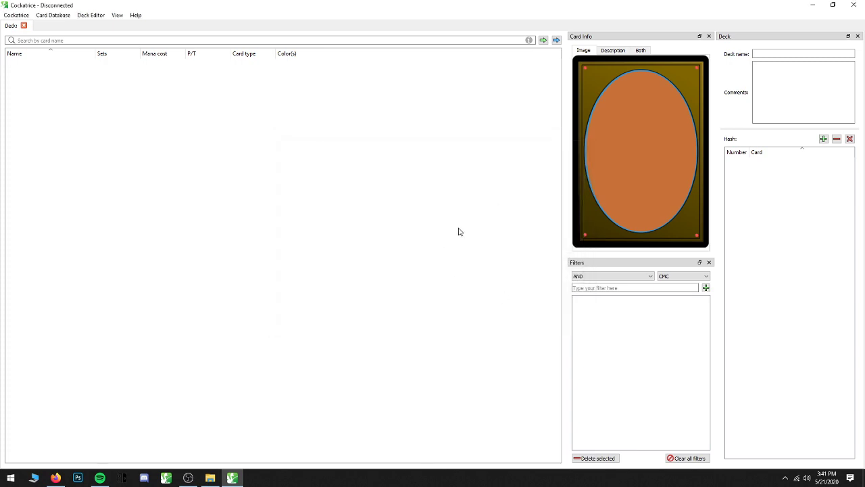
pyautogui.click(854, 6)
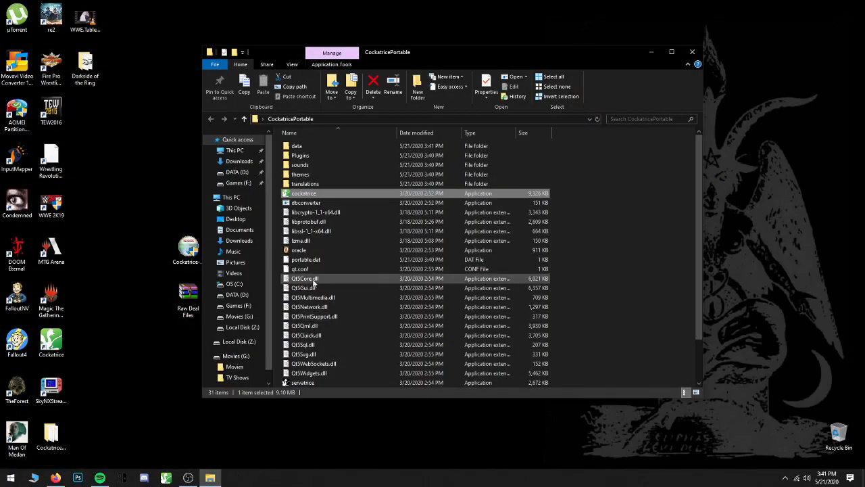
# Step: Open Raw Deal Files.rar in WinRAR beside the CockatricePortable window
pyautogui.moveTo(432, 52); pyautogui.dragTo(765, 89)
pyautogui.doubleClick(189, 298)
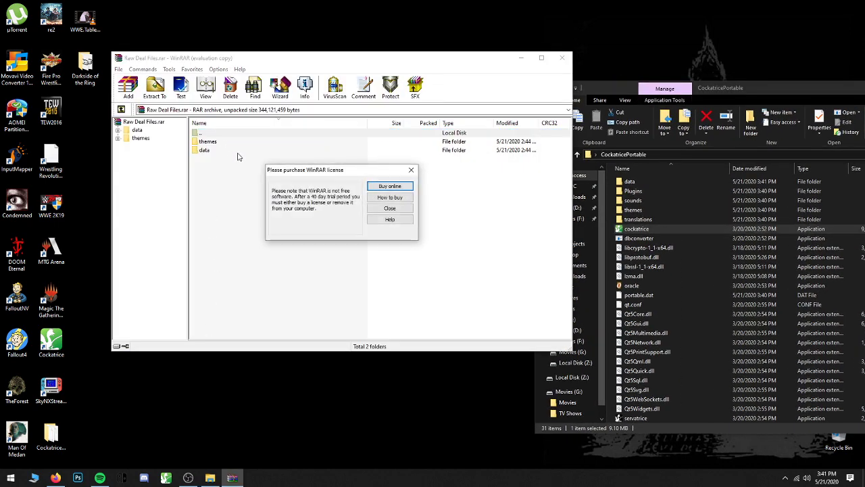
pyautogui.click(409, 207)
# Step: Copy the themes and data folders into CockatricePortable, replacing files, then relaunch Cockatrice
pyautogui.click(207, 144)
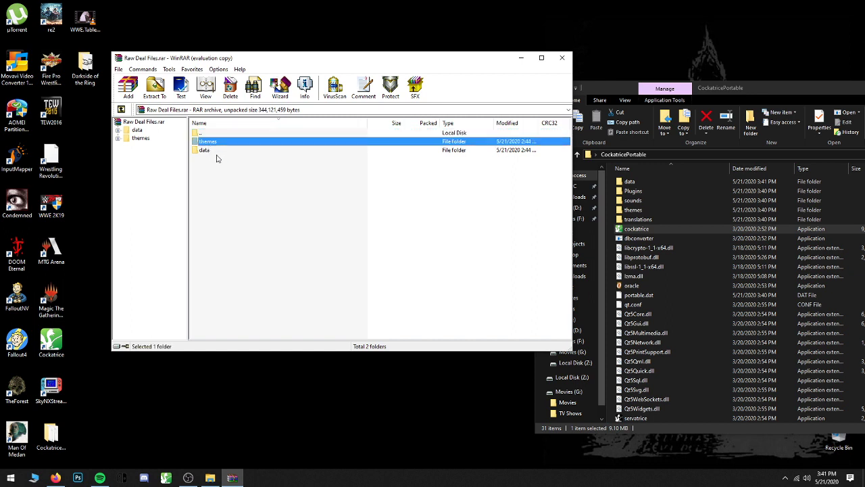
pyautogui.click(209, 152)
pyautogui.moveTo(220, 187); pyautogui.dragTo(699, 295)
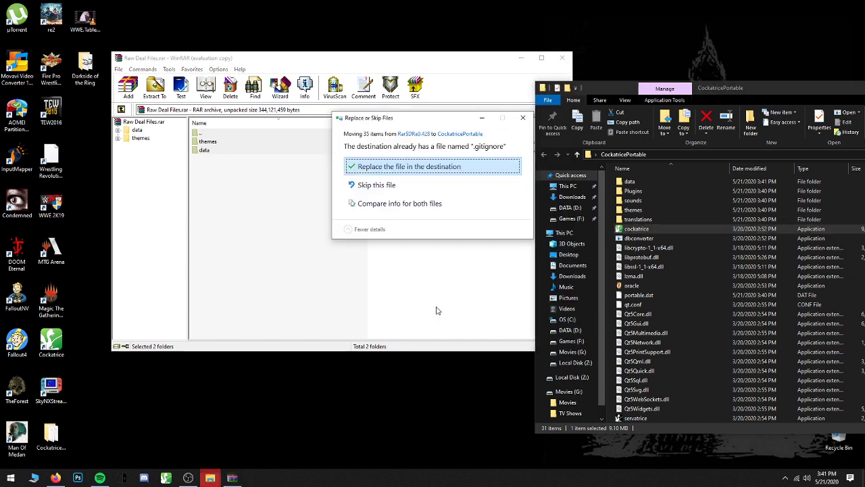
pyautogui.click(430, 168)
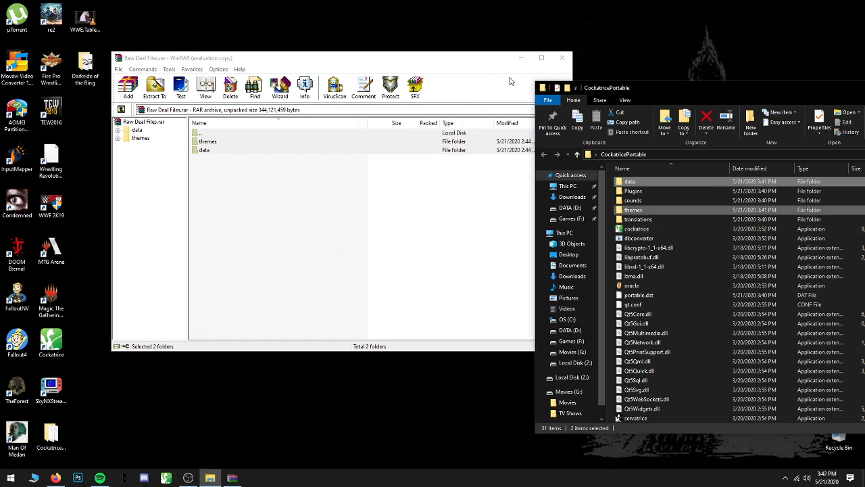
pyautogui.click(563, 58)
pyautogui.moveTo(696, 92); pyautogui.dragTo(341, 57)
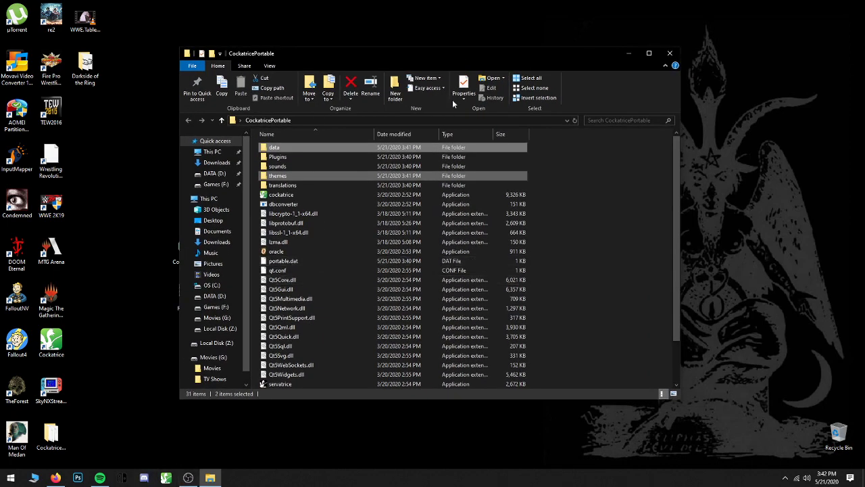
pyautogui.doubleClick(281, 194)
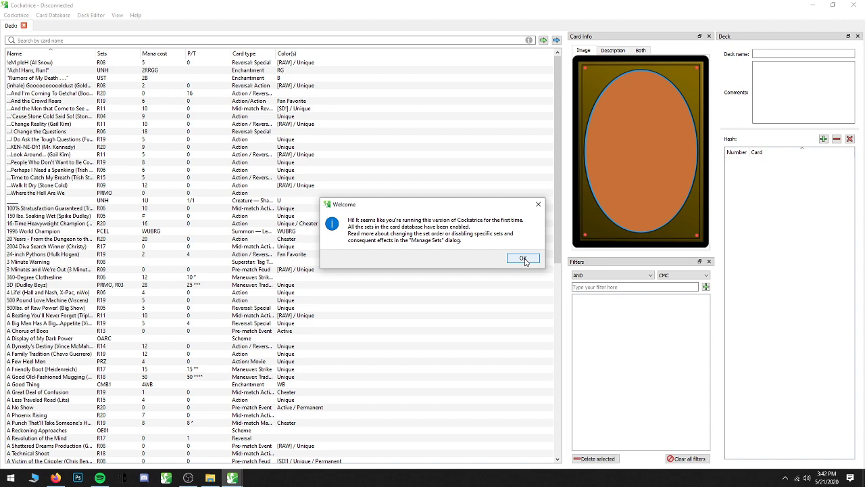
# Step: Dismiss the Welcome notice and browse the Manage sets list of enabled card sets
pyautogui.click(524, 259)
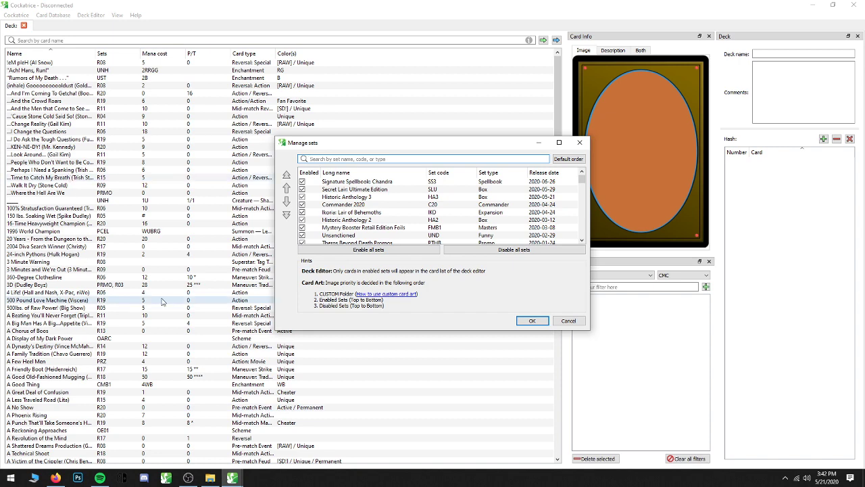
pyautogui.scroll(-3, 349, 215)
pyautogui.scroll(3, 348, 215)
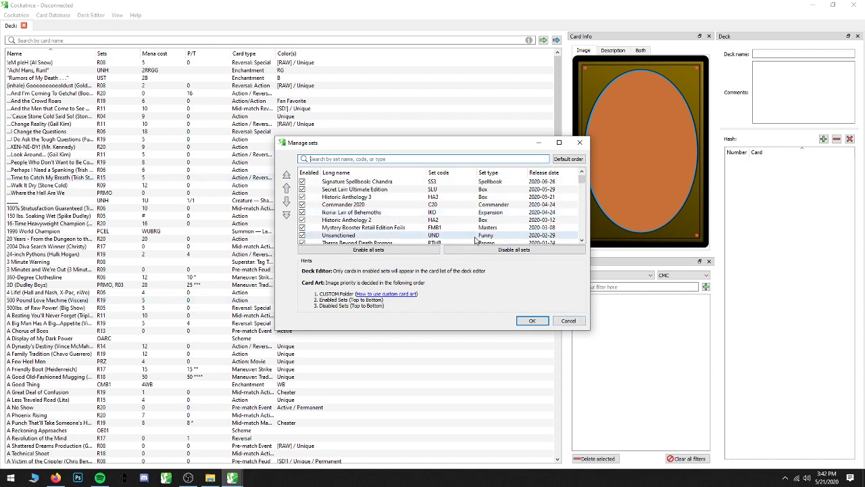